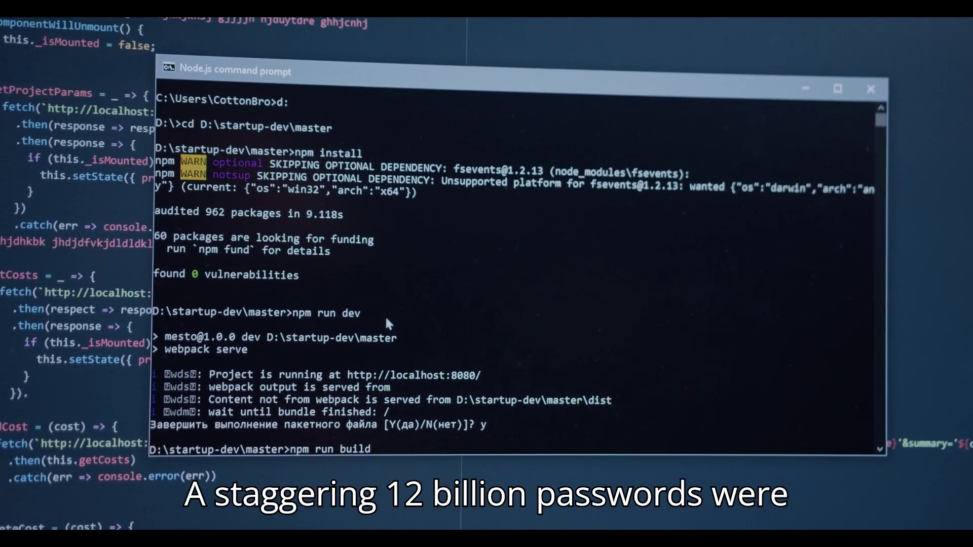
key("Return")
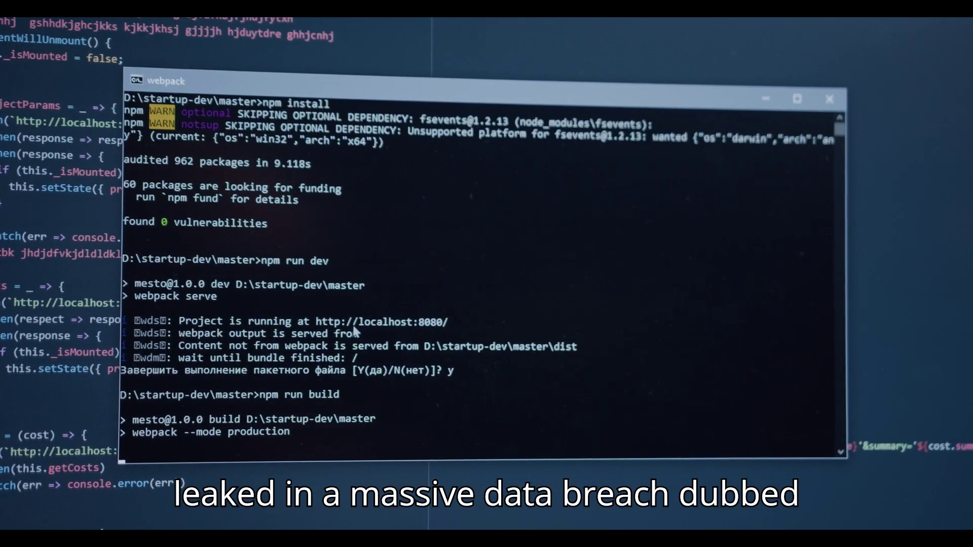